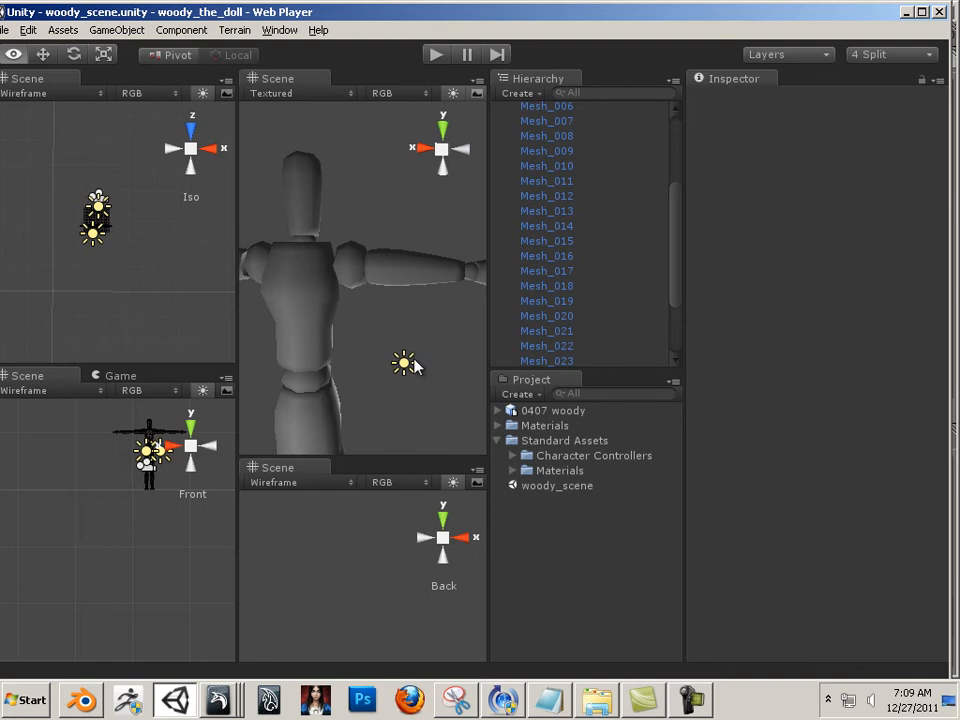
right_click_drag(414, 358, 357, 335, "alt")
middle_click_drag(357, 335, 412, 320)
left_click_drag(414, 327, 382, 350, "alt")
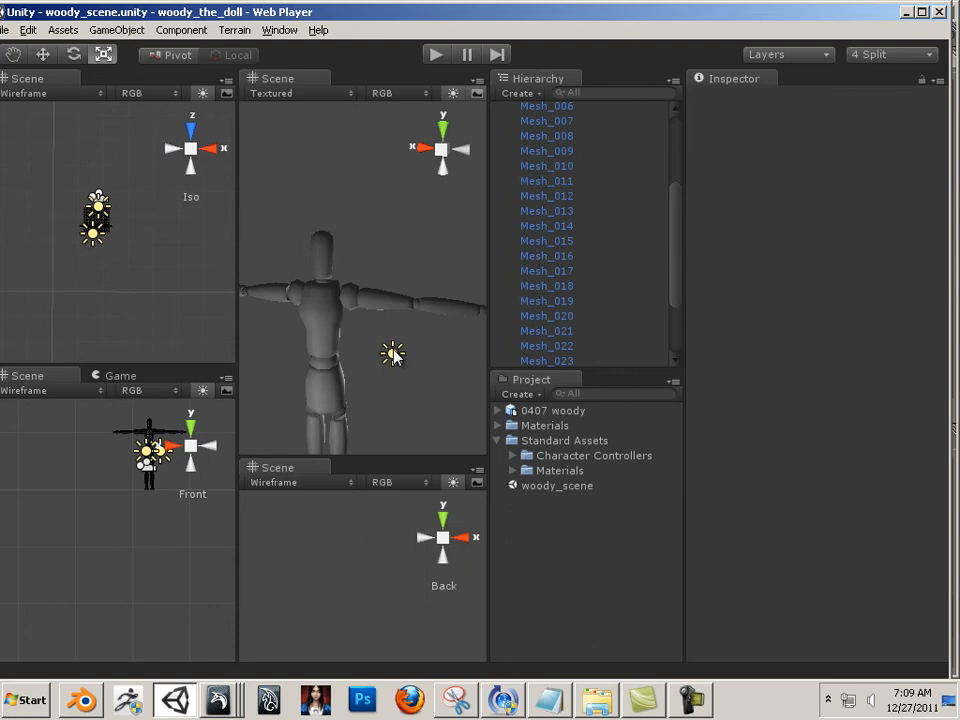
left_click(392, 351)
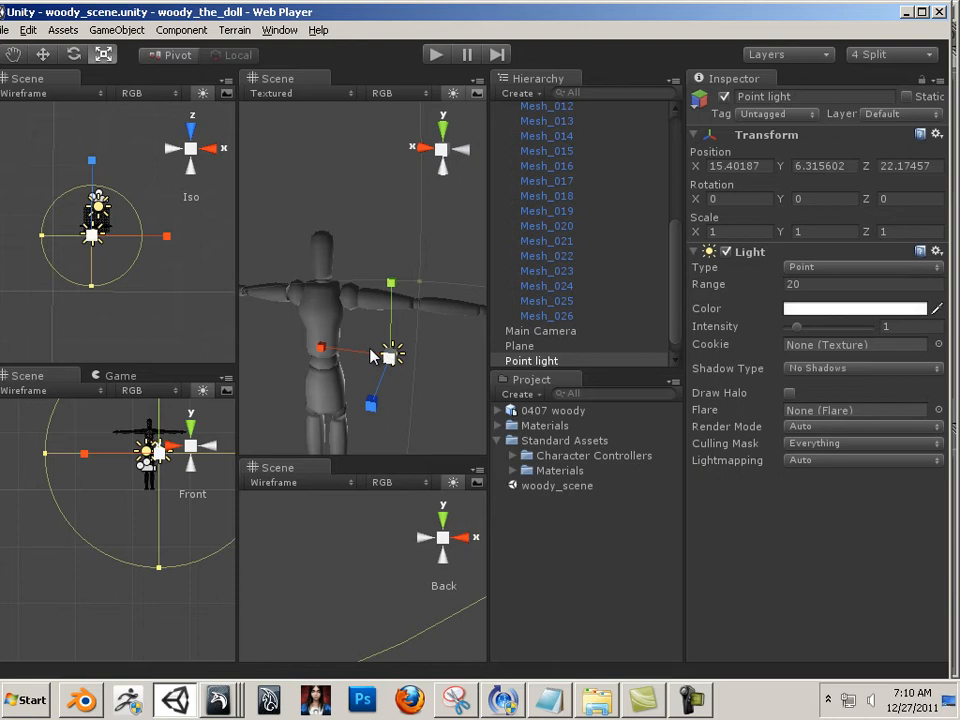
left_click_drag(372, 356, 380, 318, "alt")
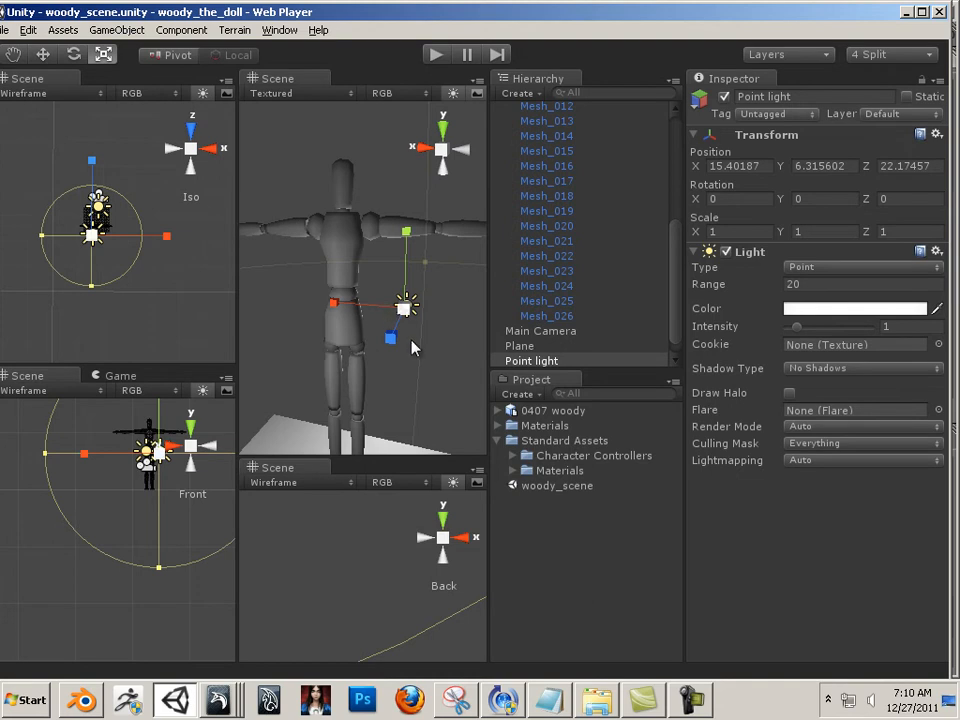
mouse_move(450, 347)
left_mouse_down("alt")
mouse_move(431, 364)
mouse_move(424, 356)
mouse_move(429, 435)
mouse_move(467, 377)
mouse_move(456, 371)
left_mouse_up("alt")
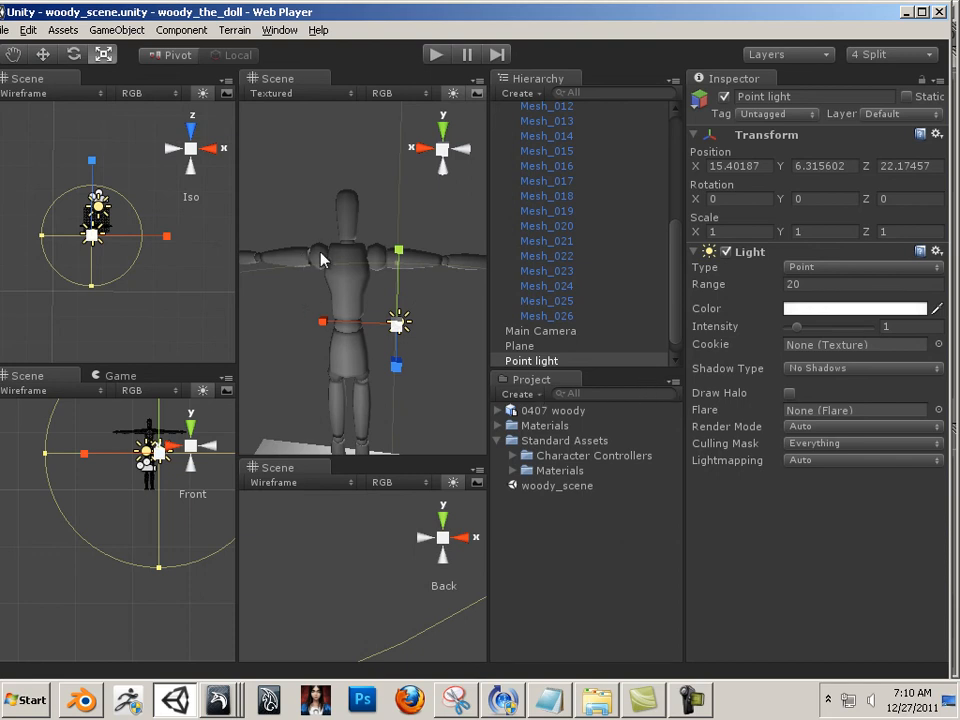
- Create a new JavaScript asset in the project and name it playme
left_click(518, 394)
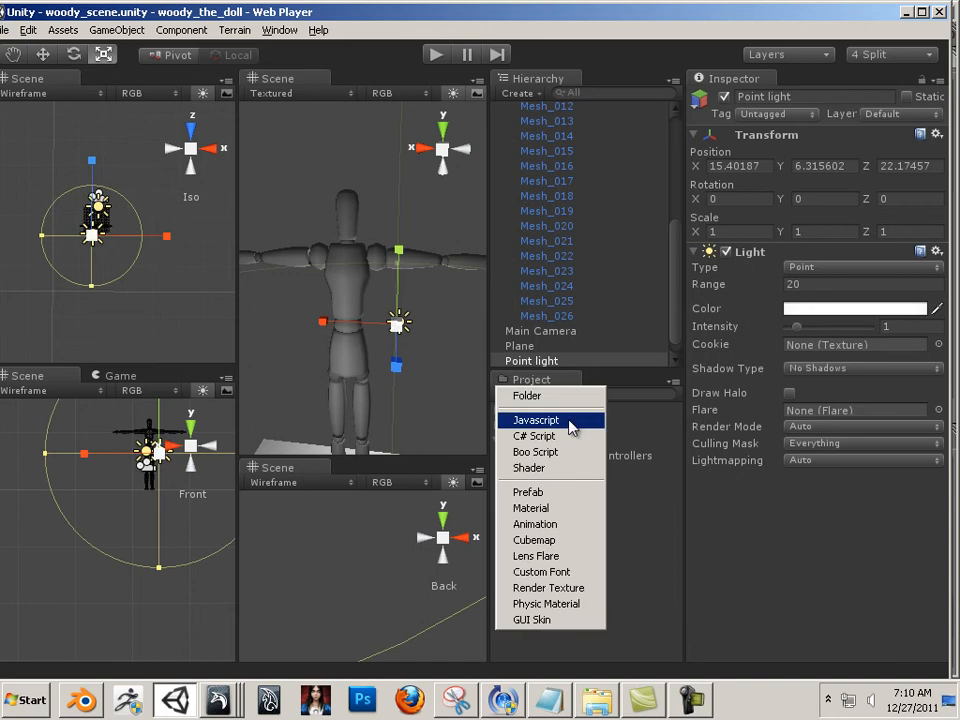
left_click(535, 420)
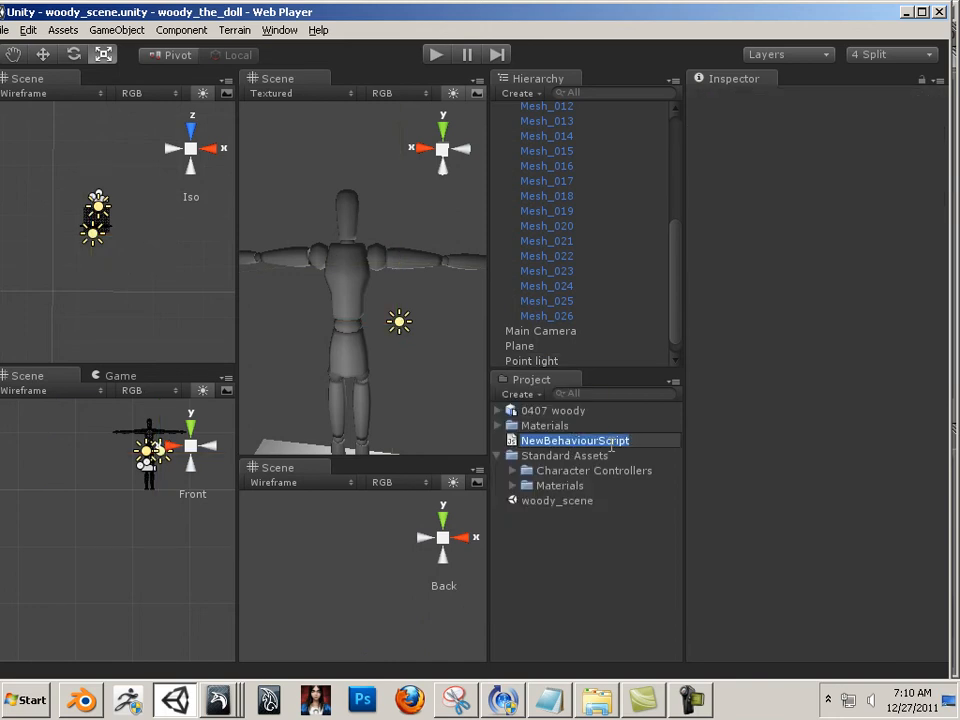
type("pl")
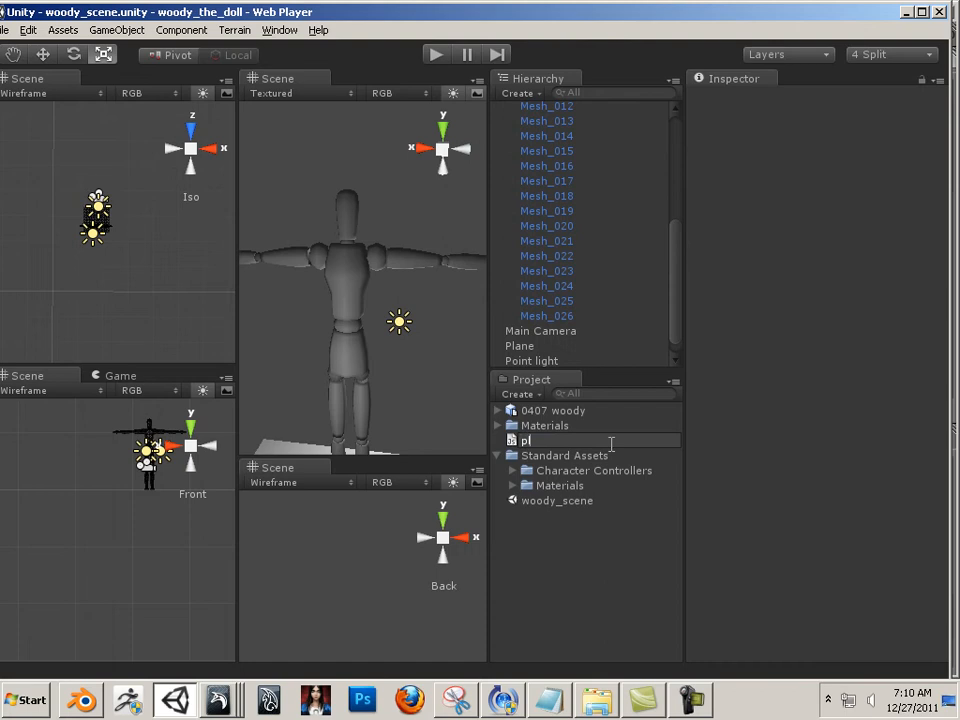
type("ayme")
key("Return")
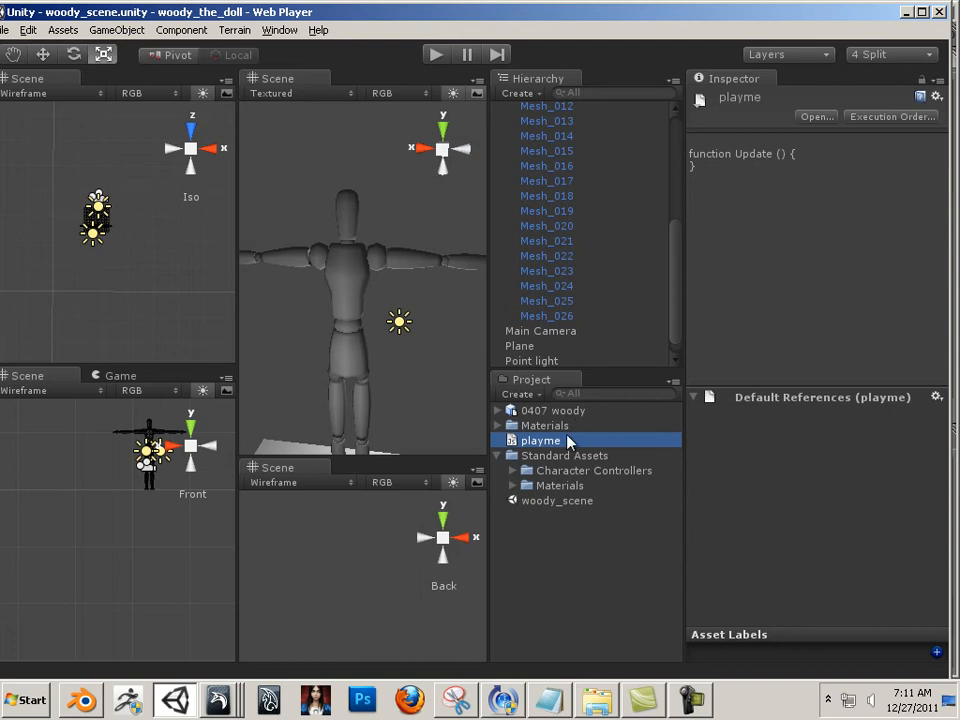
- Open the playme script in MonoDevelop and insert several blank lines inside the Update function
double_click(542, 446)
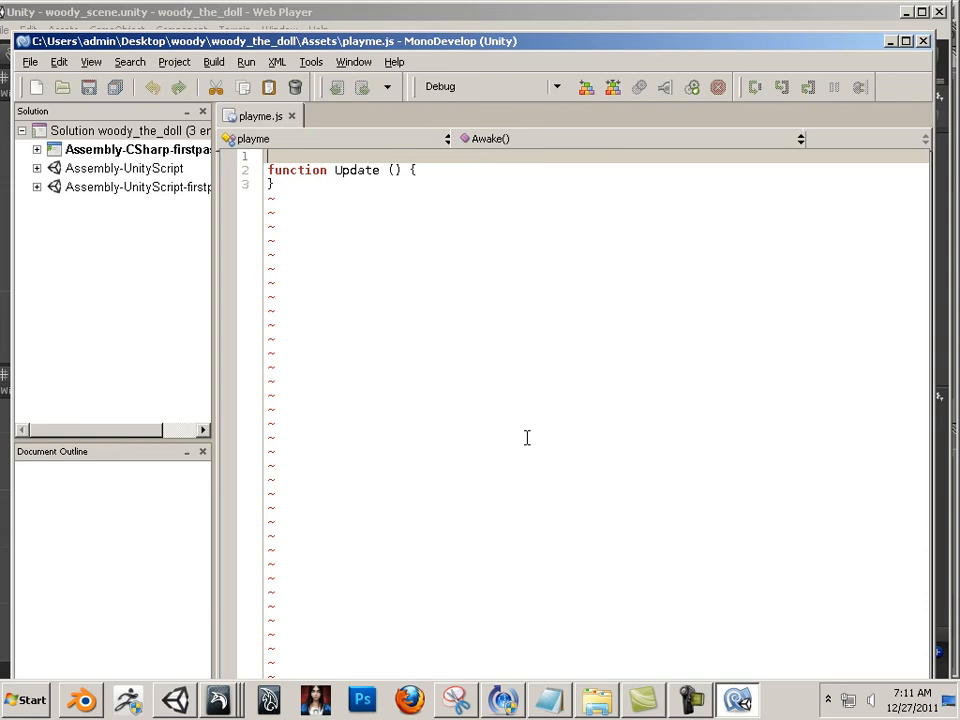
left_click(432, 176)
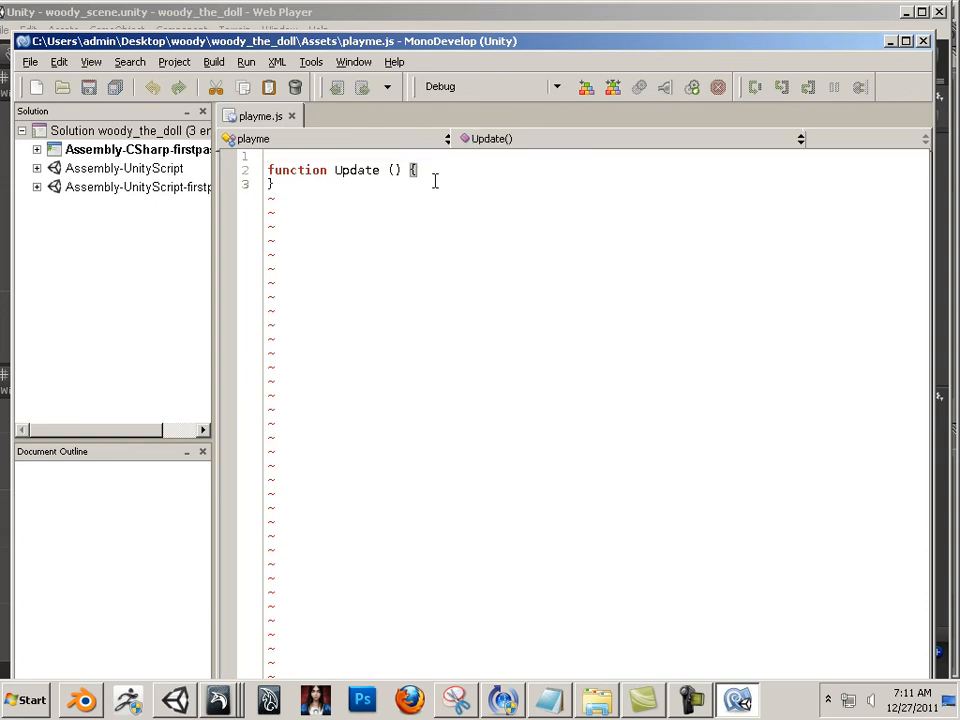
key("Return")
key("Return")
key("Return")
key("Return")
key("Return")
key("Return")
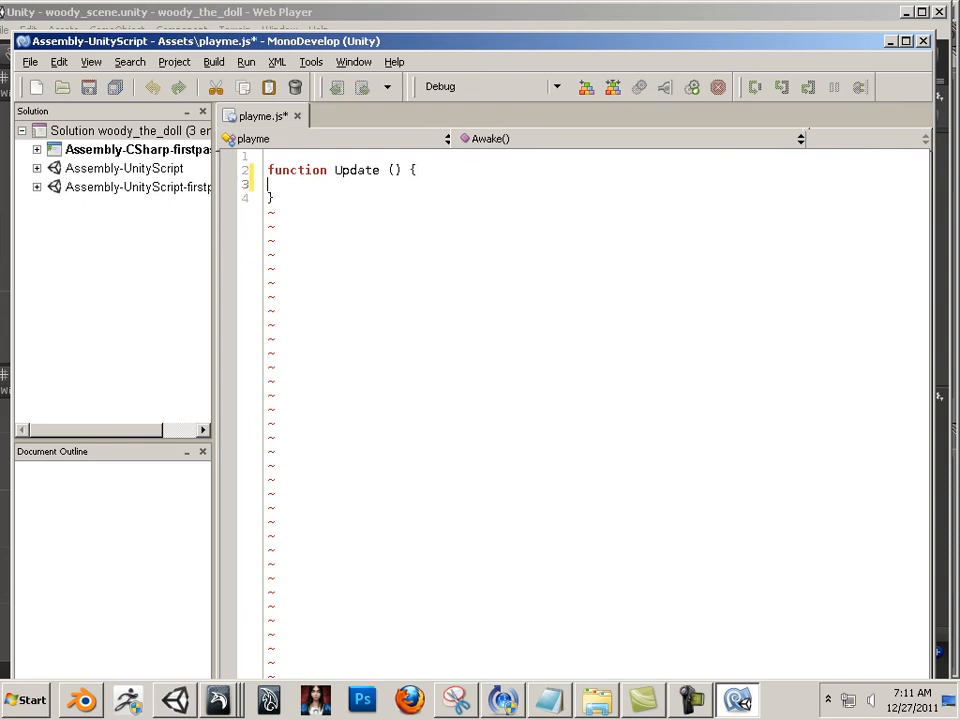
key("Up")
key("Up")
key("Up")
key("Up")
key("Up")
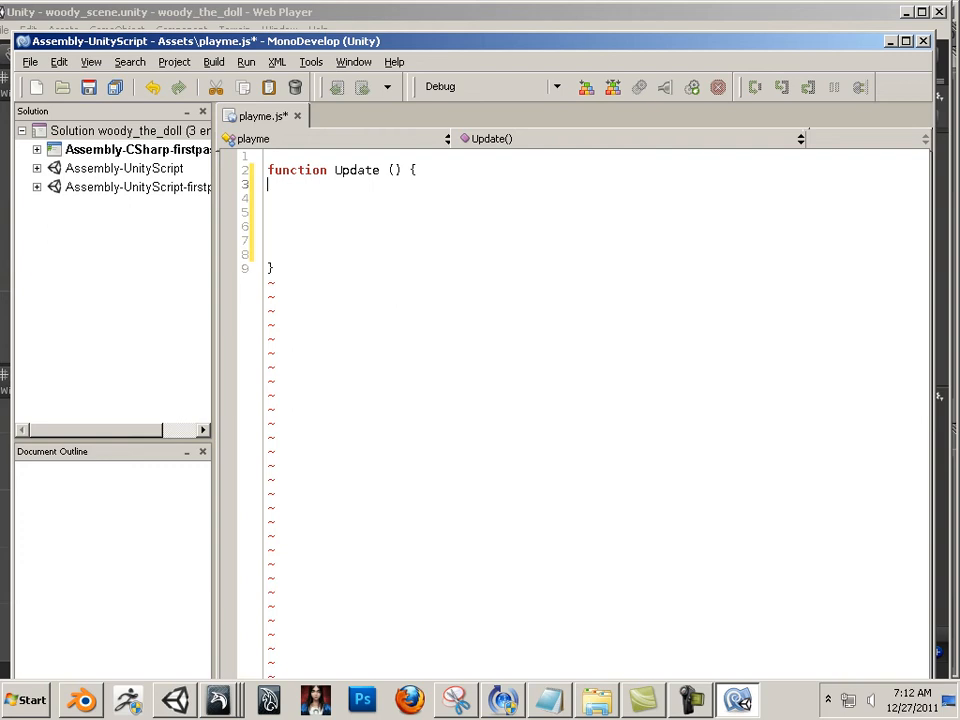
type("if")
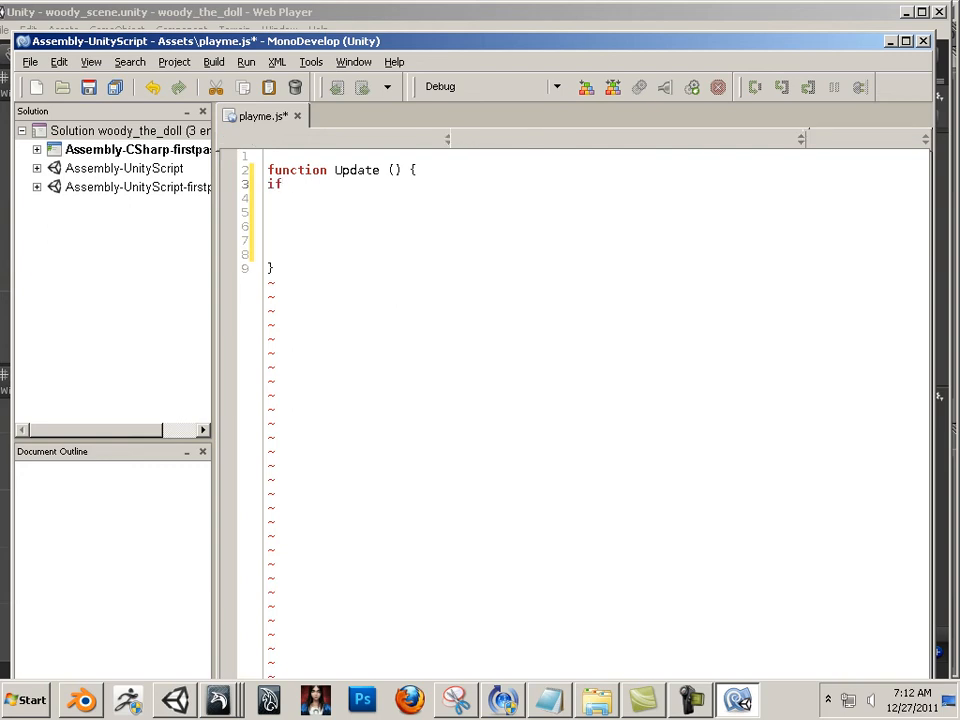
key("BackSpace")
key("BackSpace")
key("BackSpace")
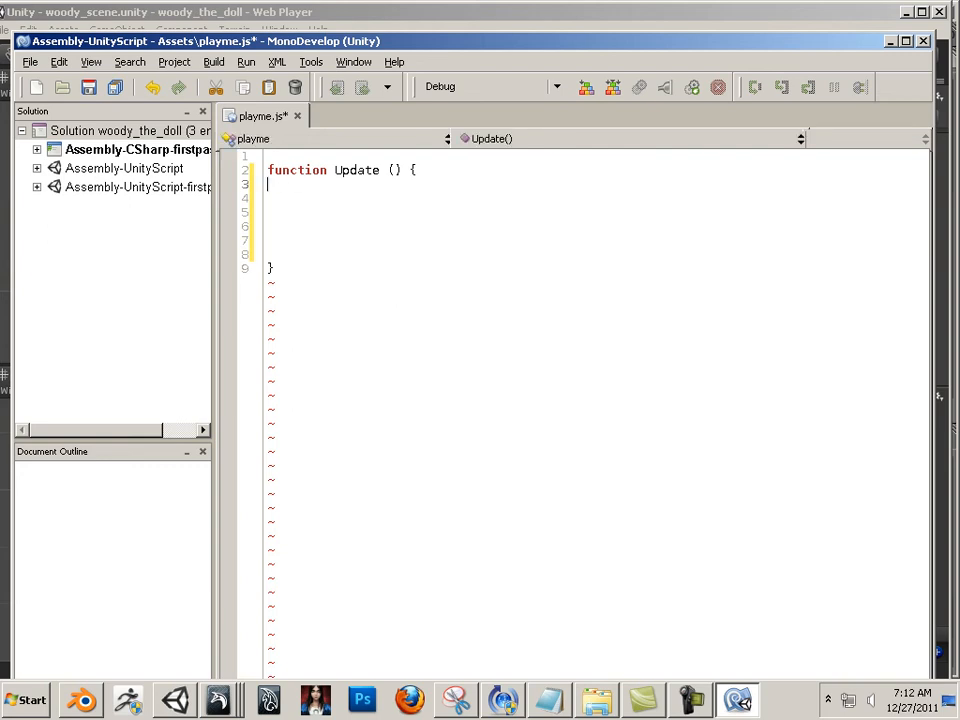
- Write the statement animation.Play("wave1"); on the first line inside the Update function
type("anima")
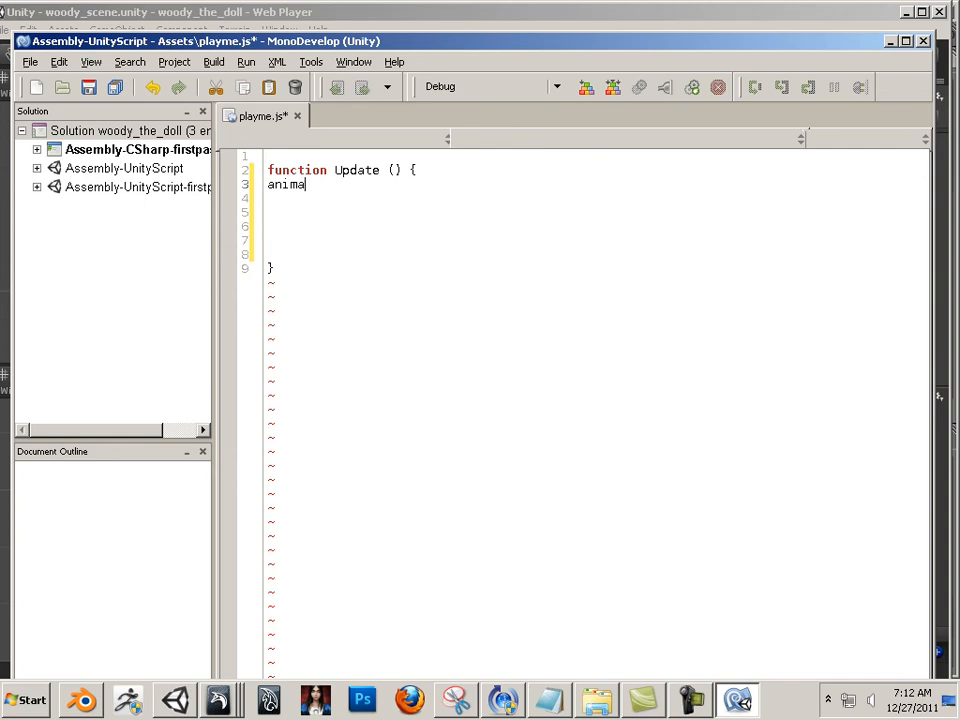
type("tion.Play")
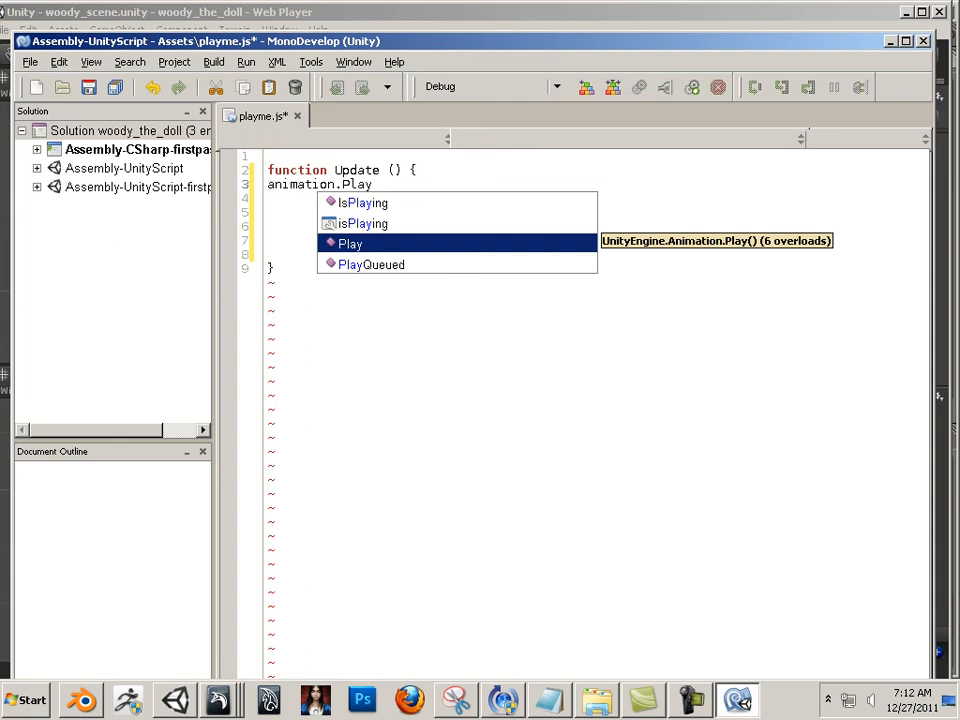
type("(")
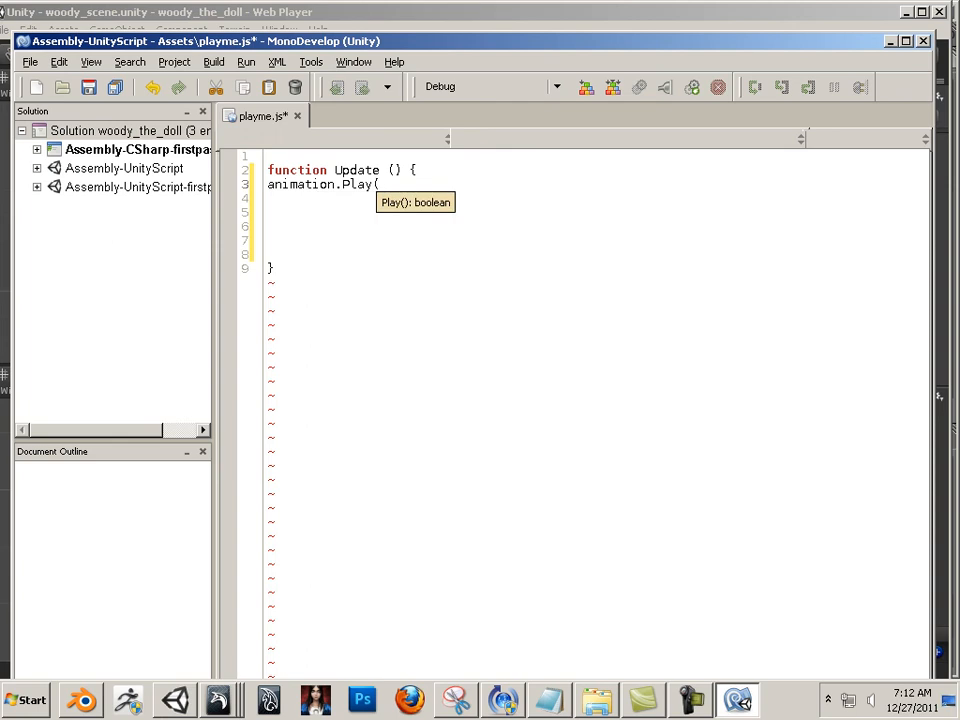
type("\"wave1\")")
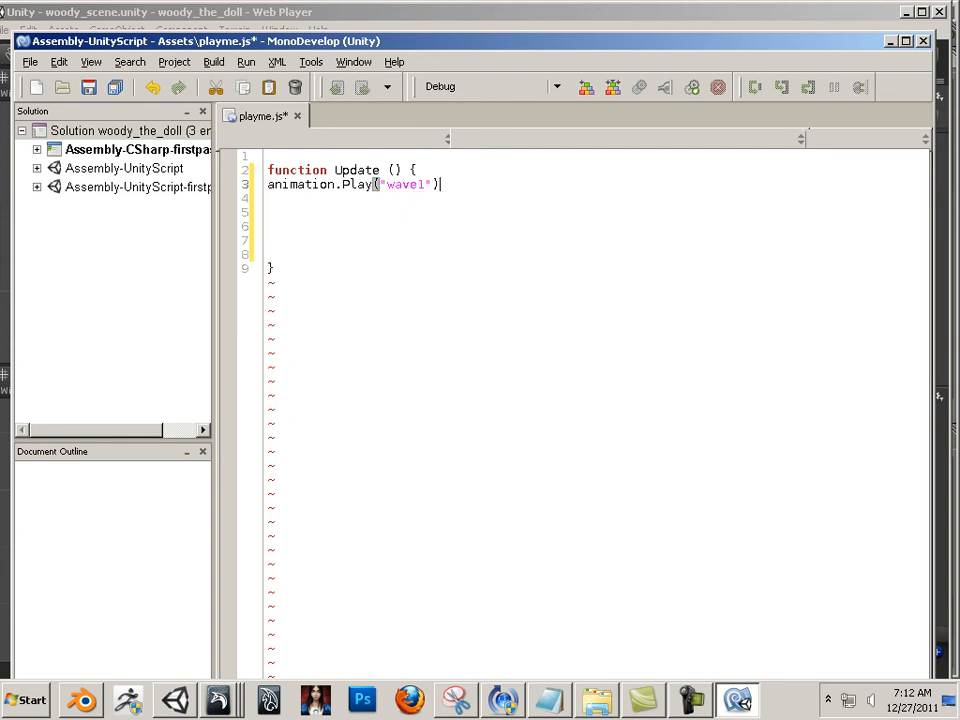
type(";")
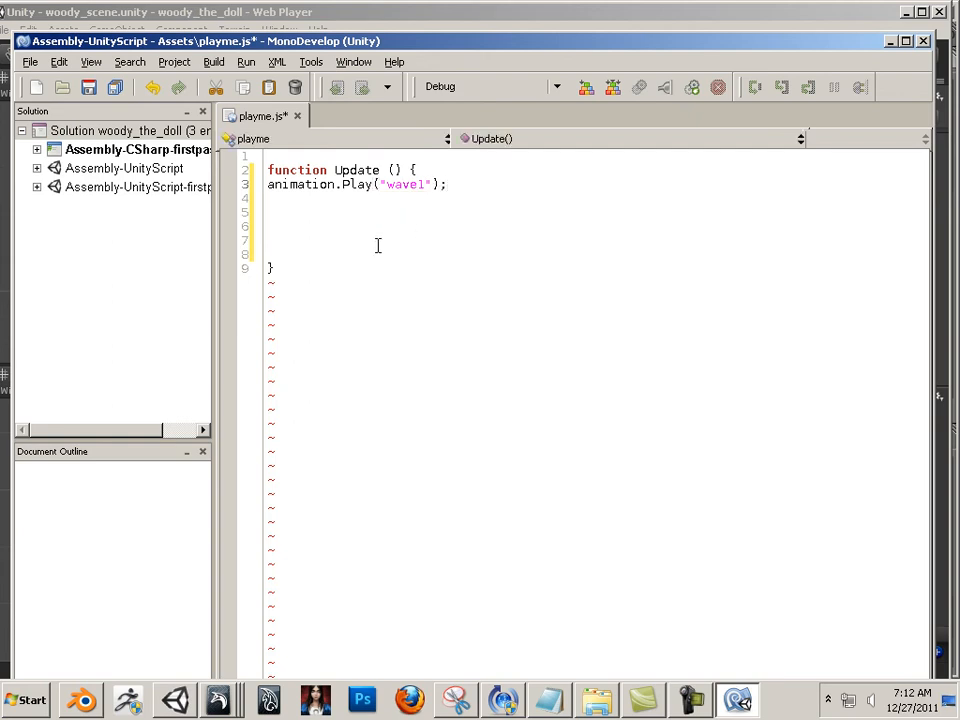
- Insert two blank lines above the animation.Play statement and save the playme script
left_click(435, 168)
key("Return")
key("Return")
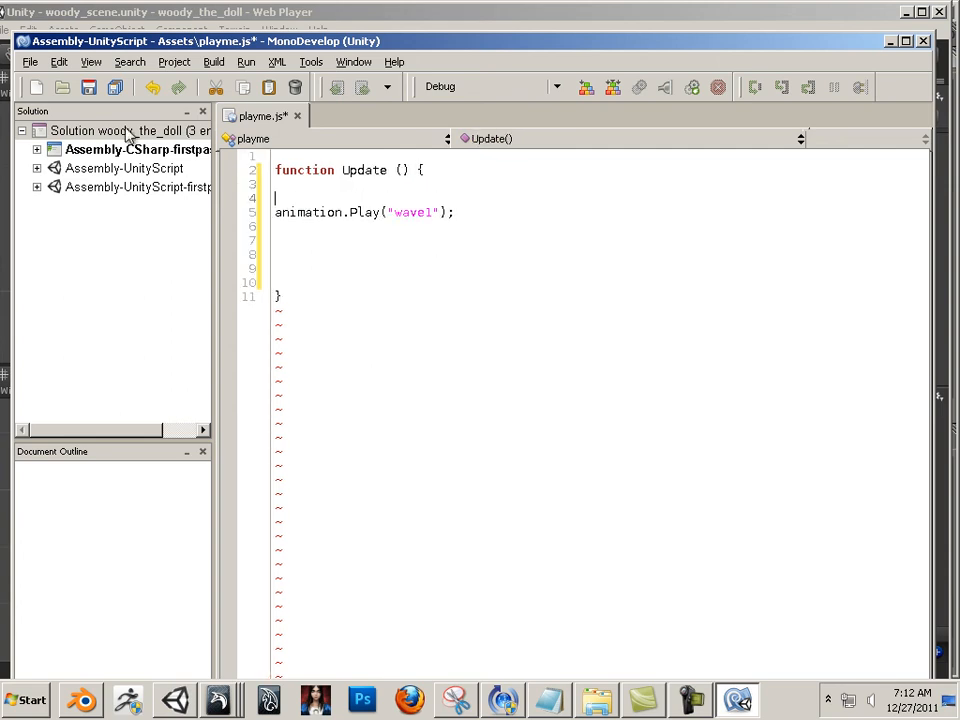
left_click(30, 62)
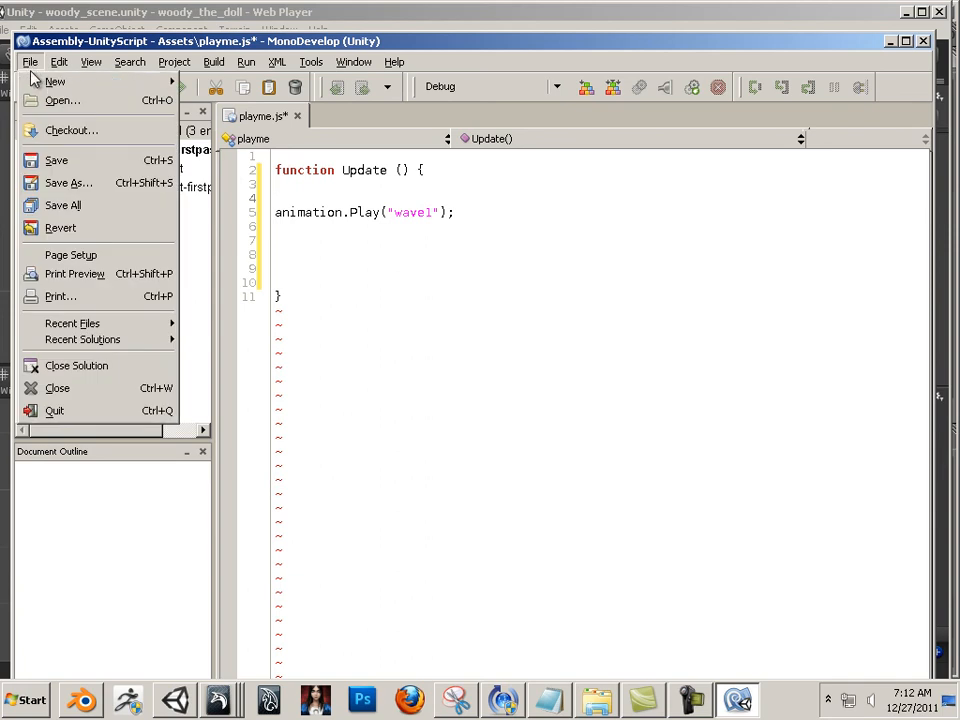
left_click(58, 160)
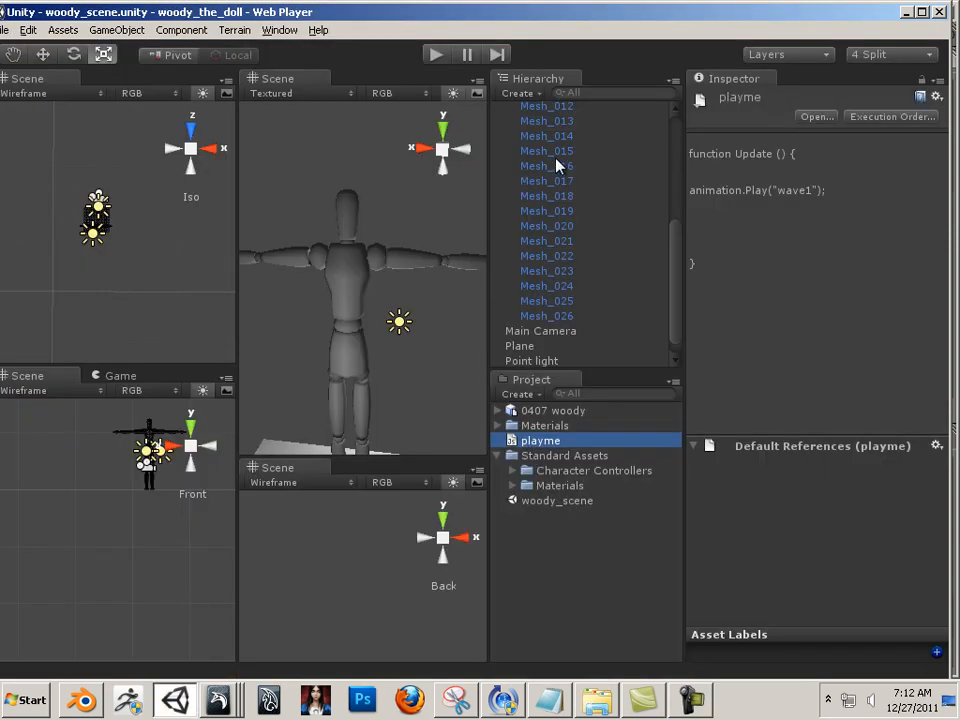
- Back in Unity, attach the playme script to 0407 woody, accepting the loss of the prefab connection, and play-test the scene
left_click_drag(672, 265, 676, 130)
left_click(545, 109)
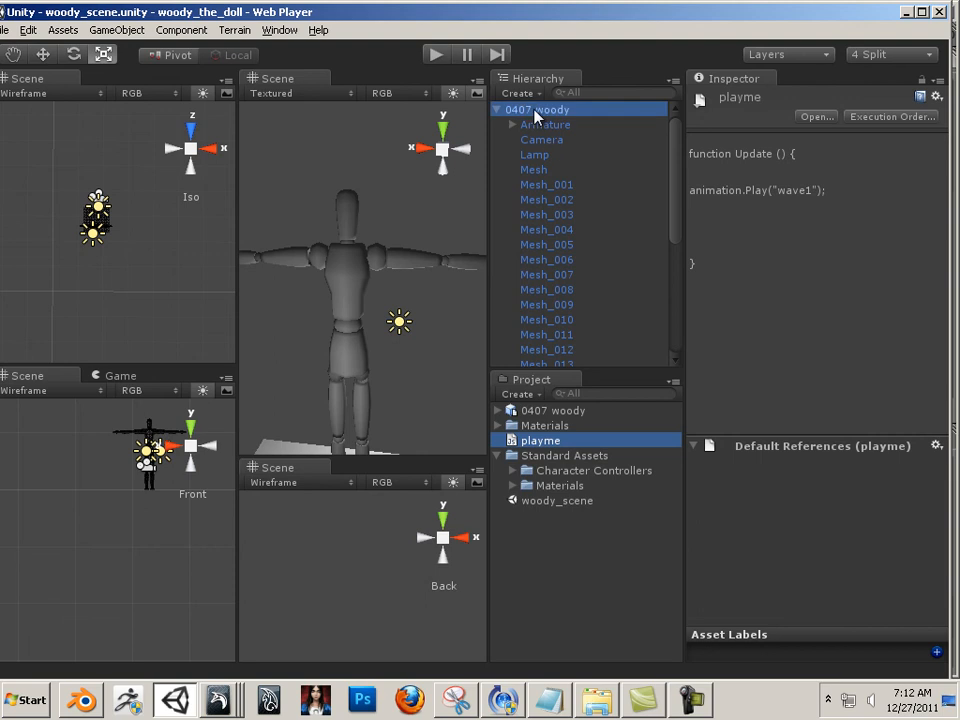
left_click_drag(538, 440, 739, 448)
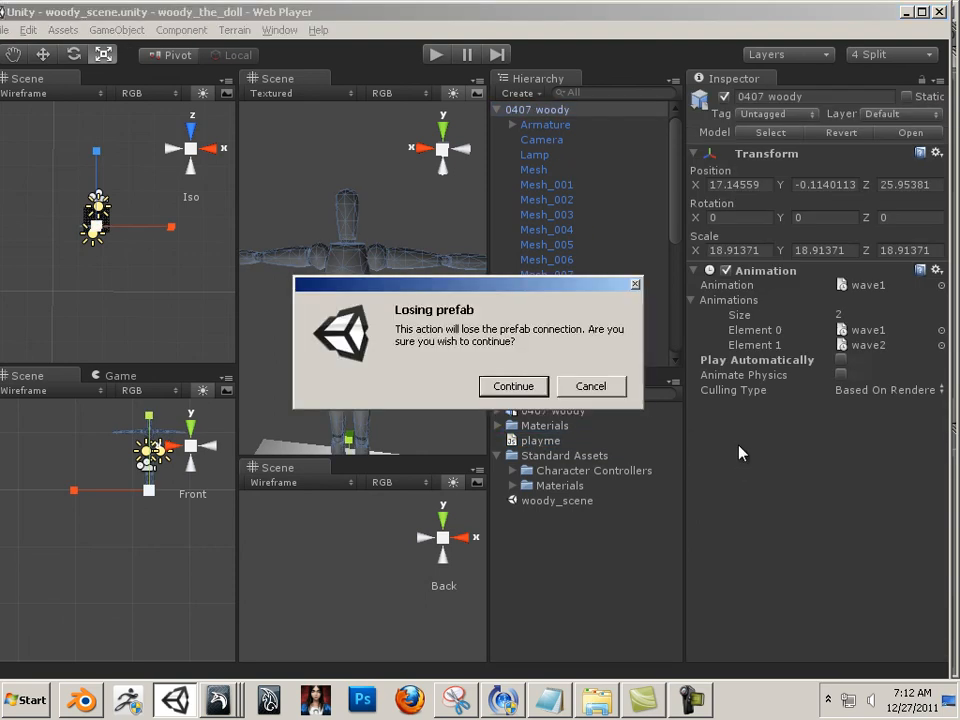
left_click(514, 390)
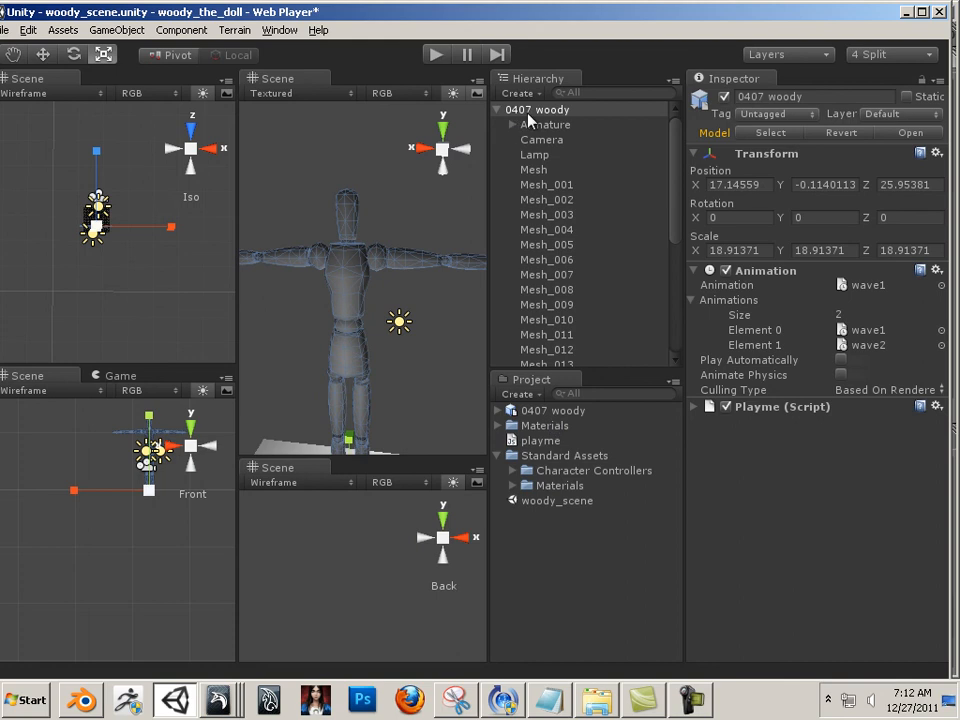
left_click(436, 57)
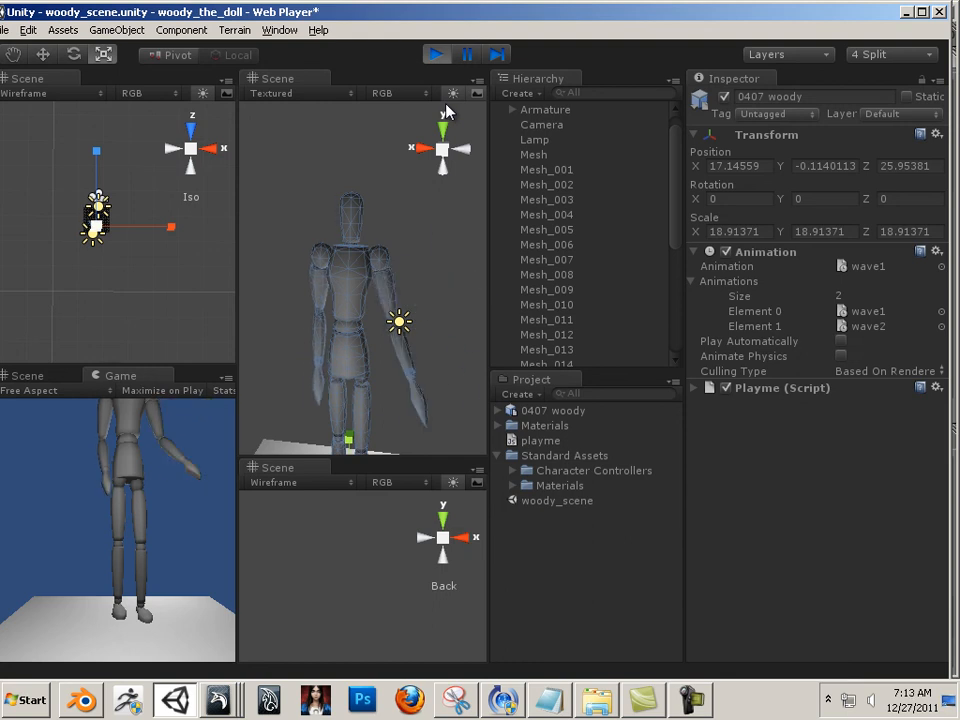
left_click(436, 57)
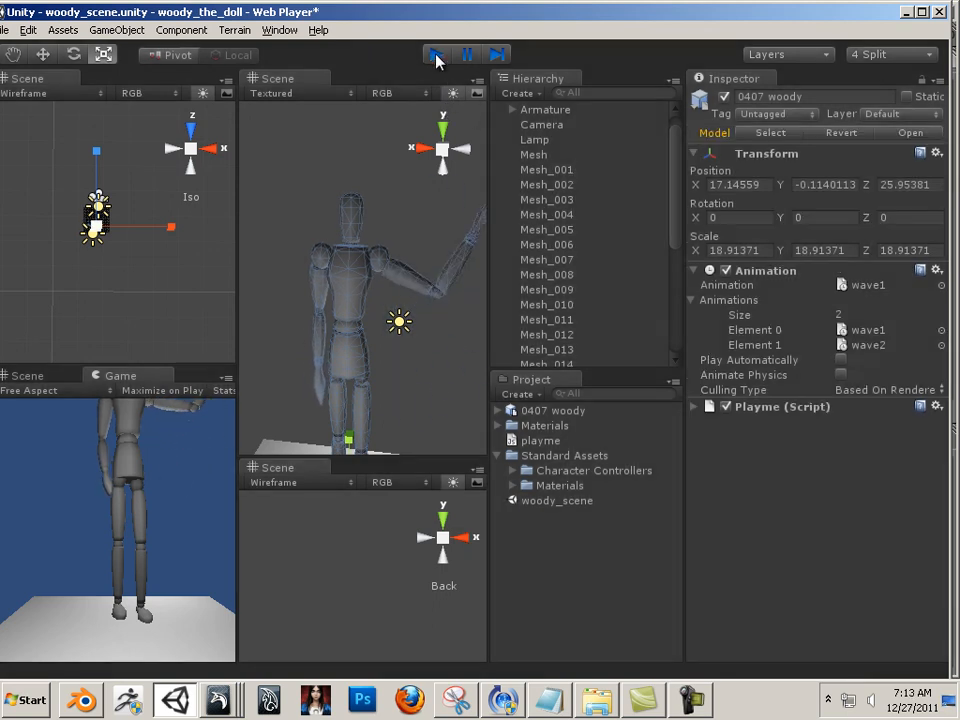
- Reopen the playme script in MonoDevelop, change the played clip name to wave2 and save the script
left_click(550, 441)
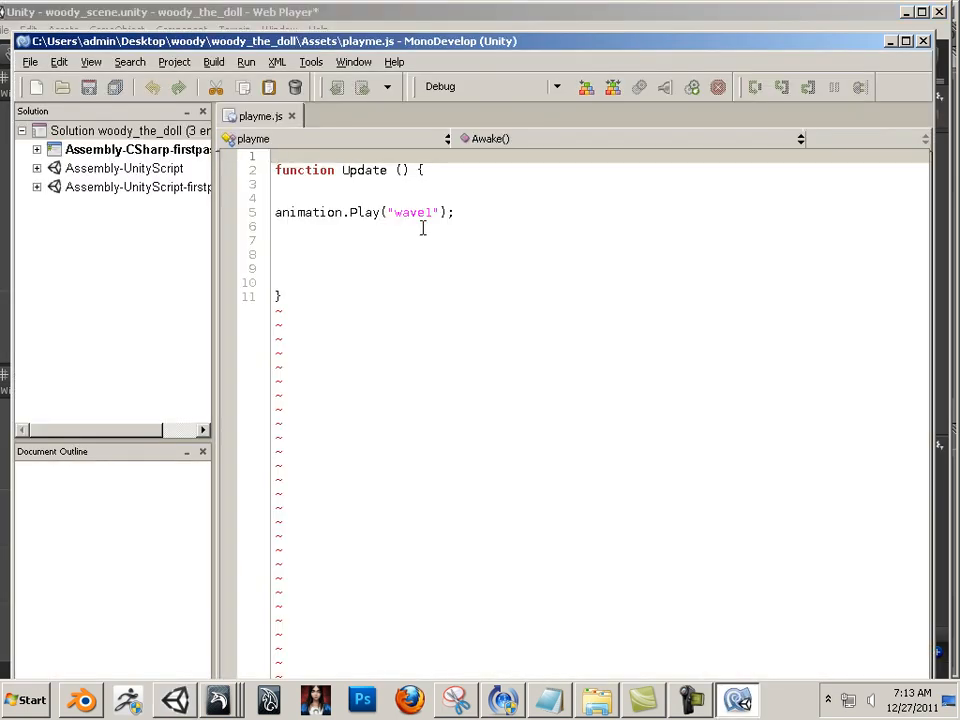
left_click(433, 214)
key("BackSpace")
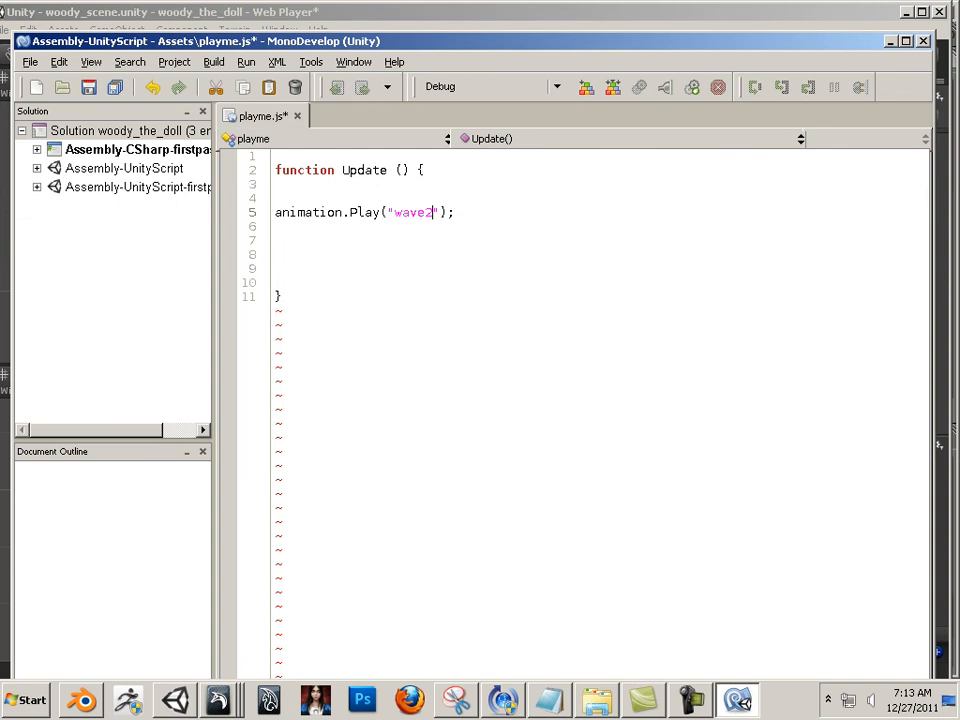
type("2")
left_click(28, 62)
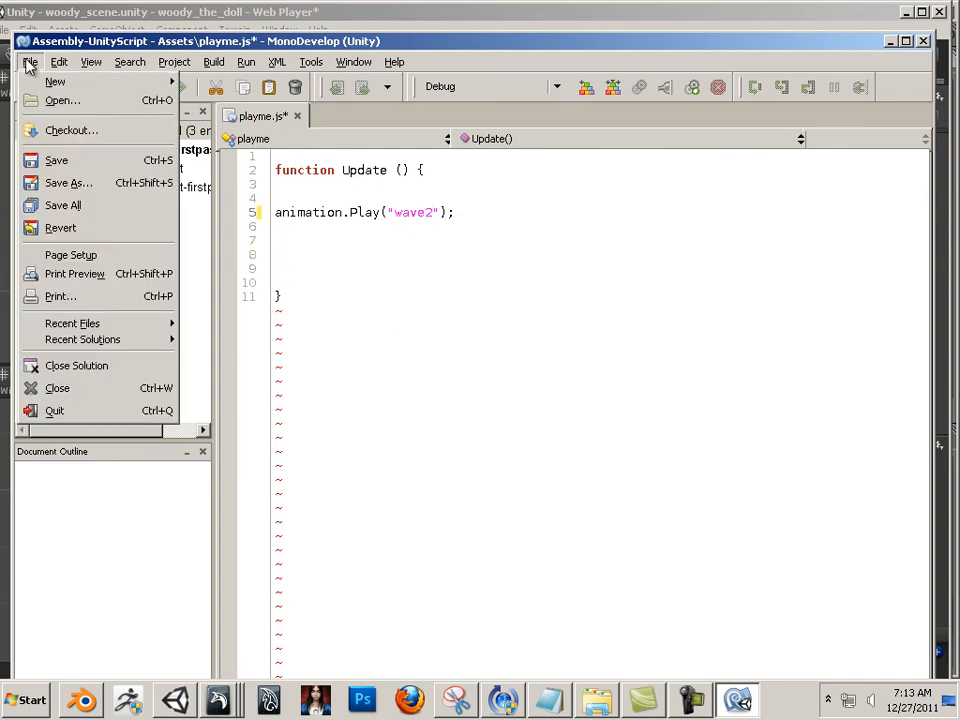
left_click(62, 160)
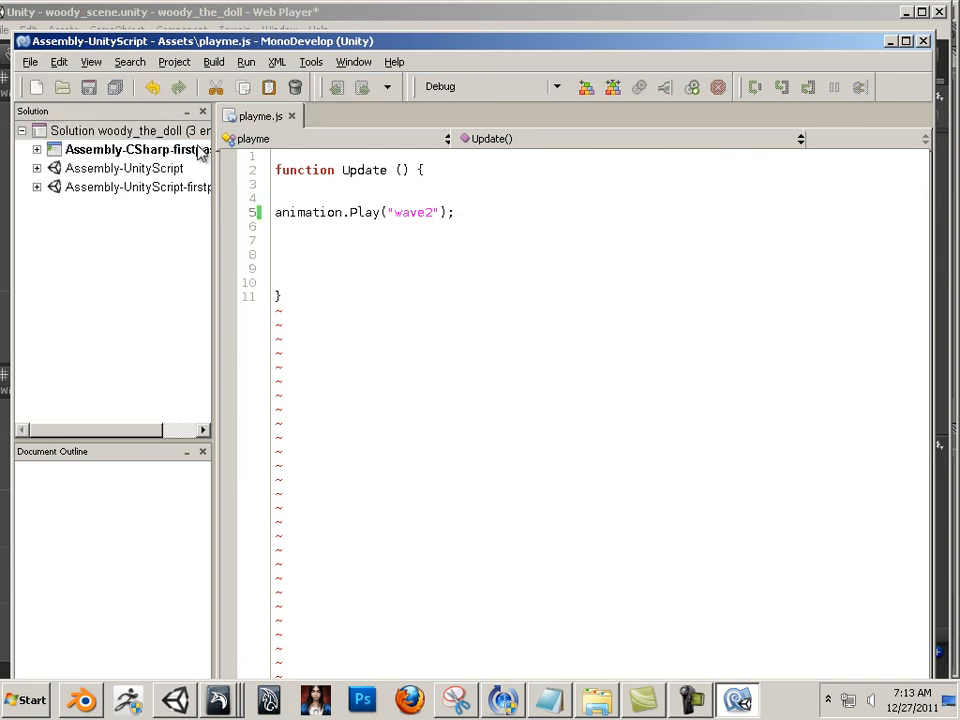
- Switch to Unity and run the scene to check the wave2 animation, and stop the playback
left_click(433, 20)
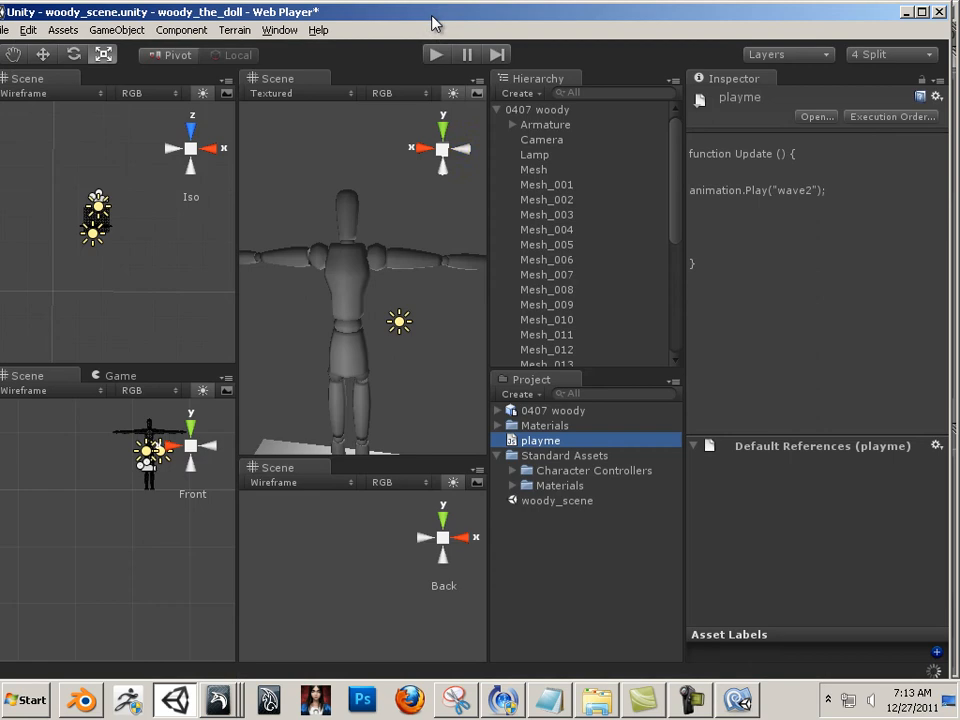
left_click(434, 56)
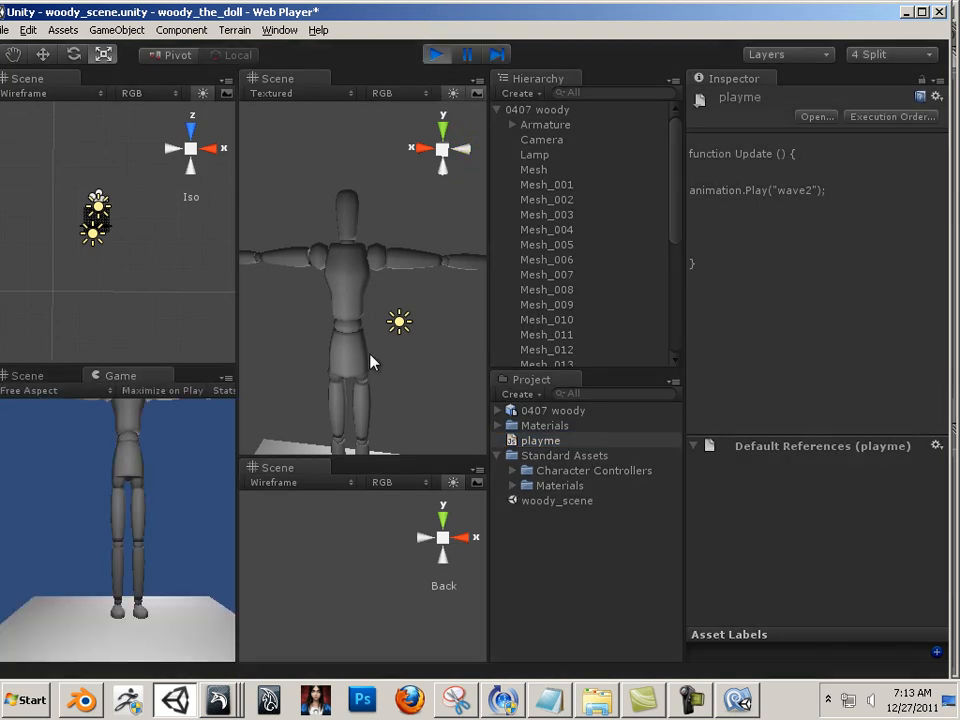
left_click(435, 54)
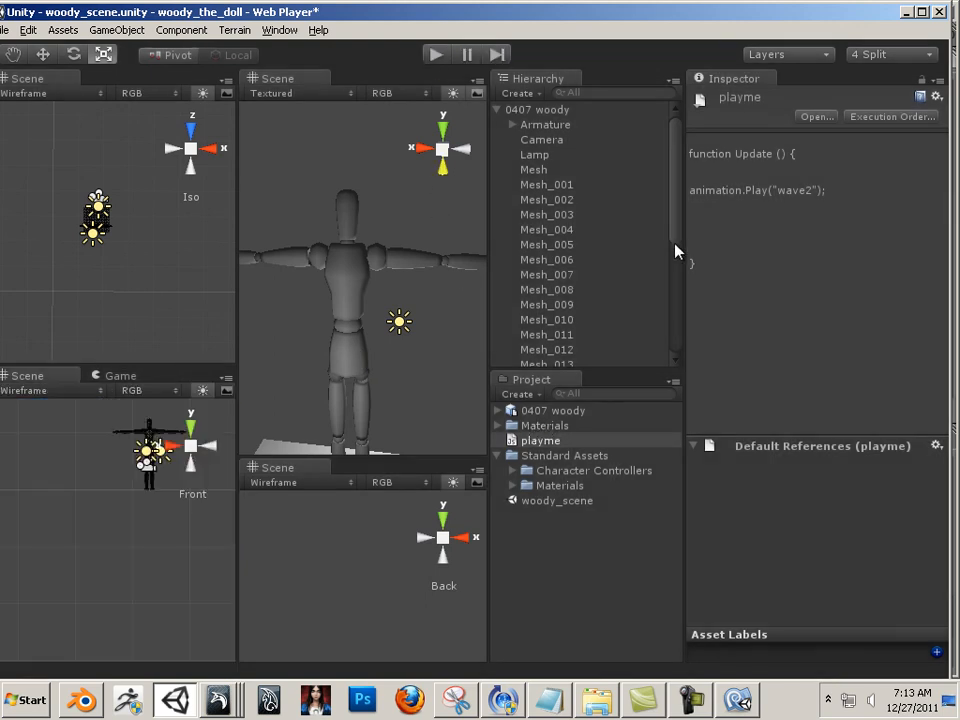
- Assign the second listed wave2 clip to Element 1 of 0407 woody's Animation component and play-test the scene
left_click(539, 112)
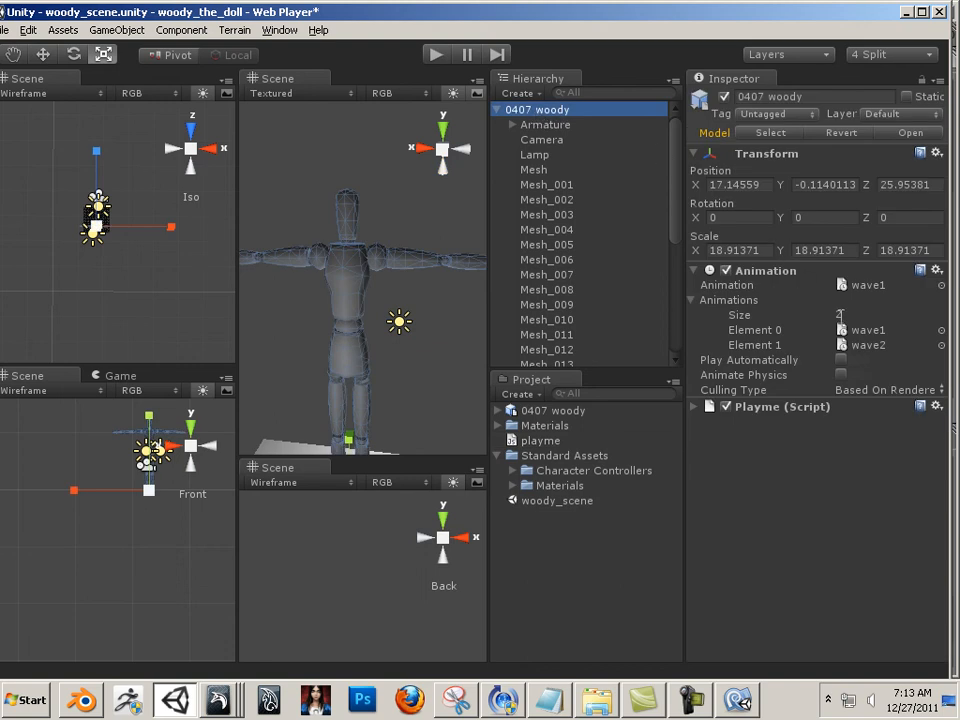
left_click(940, 345)
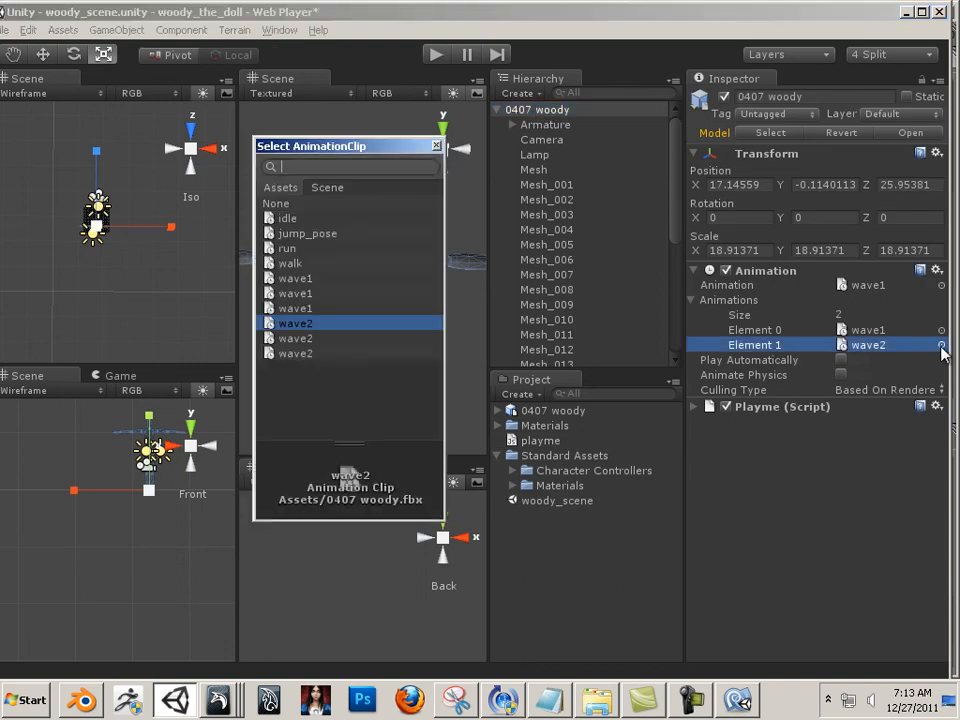
left_click(306, 339)
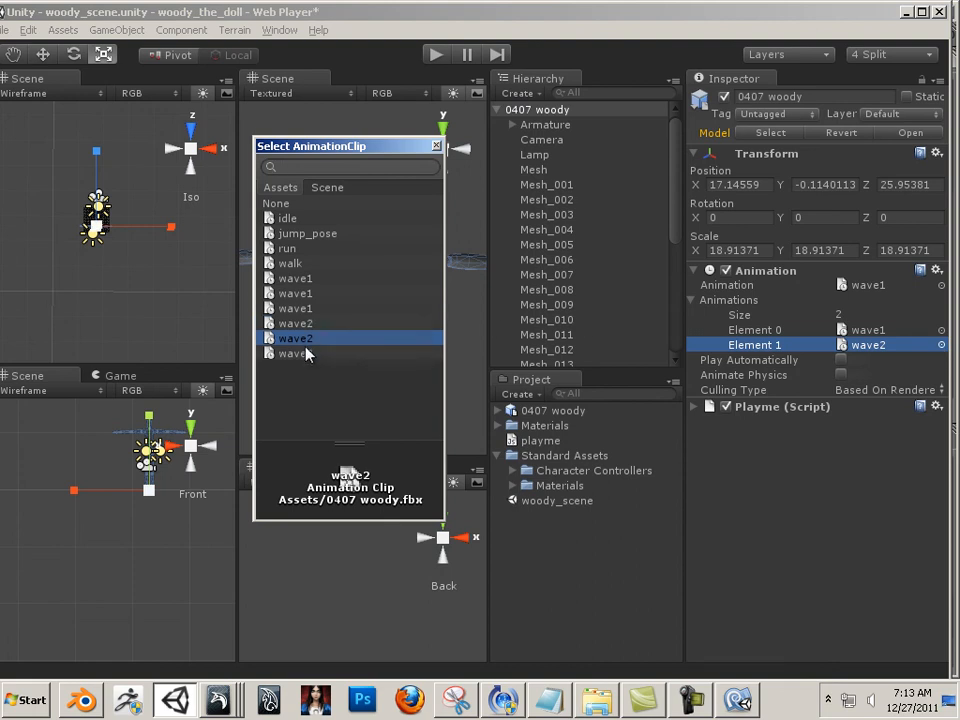
left_click(305, 353)
left_click(309, 339)
double_click(292, 341)
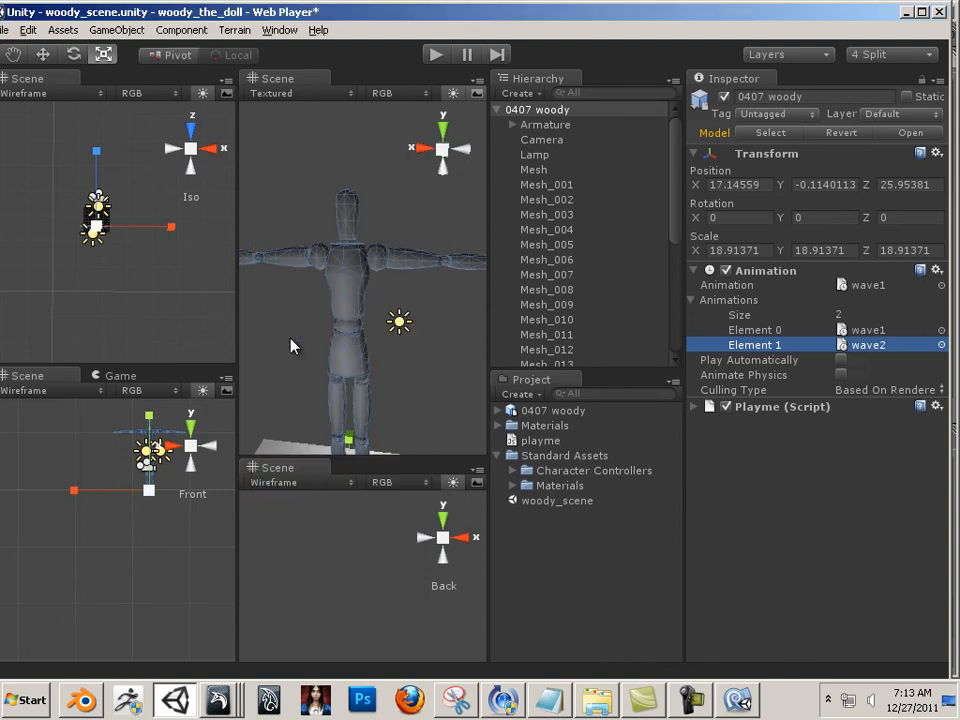
left_click(436, 56)
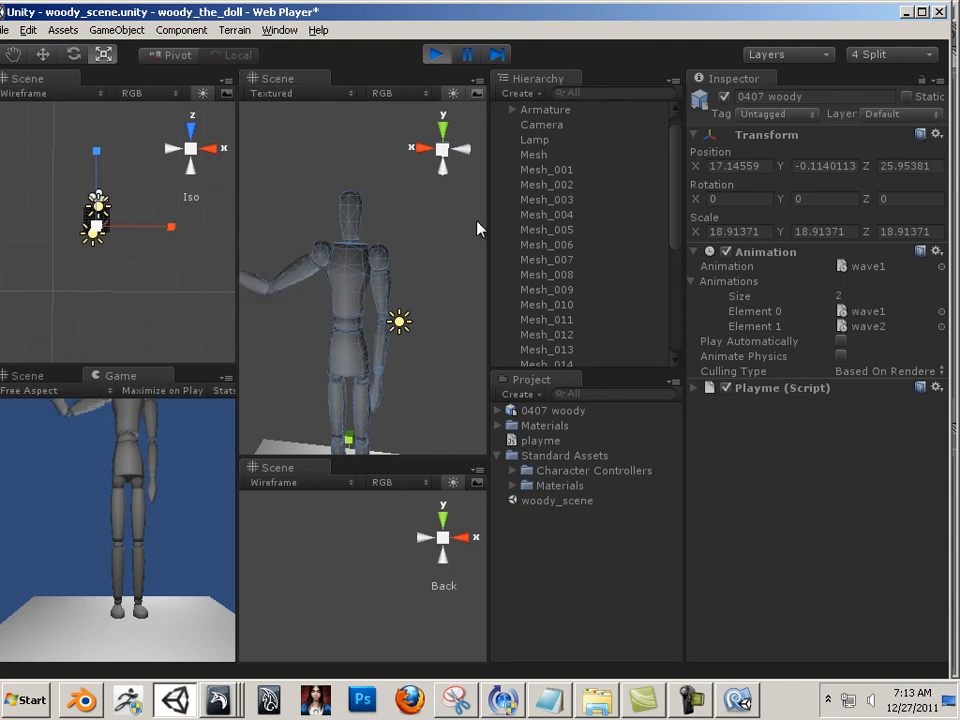
left_click(435, 57)
- Open the playme script for editing
left_click(548, 443)
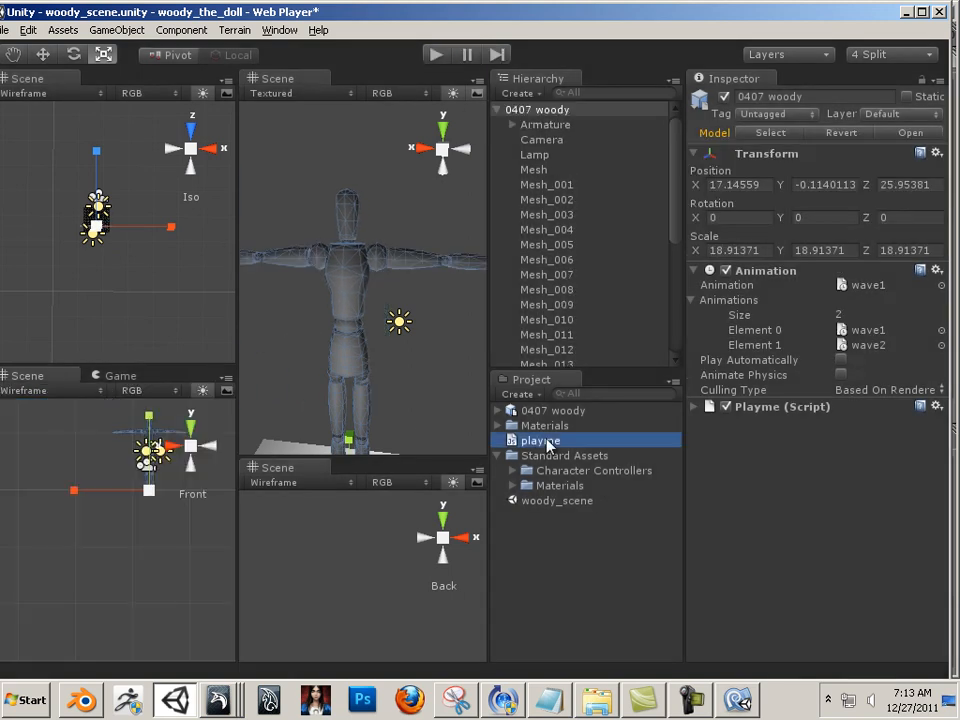